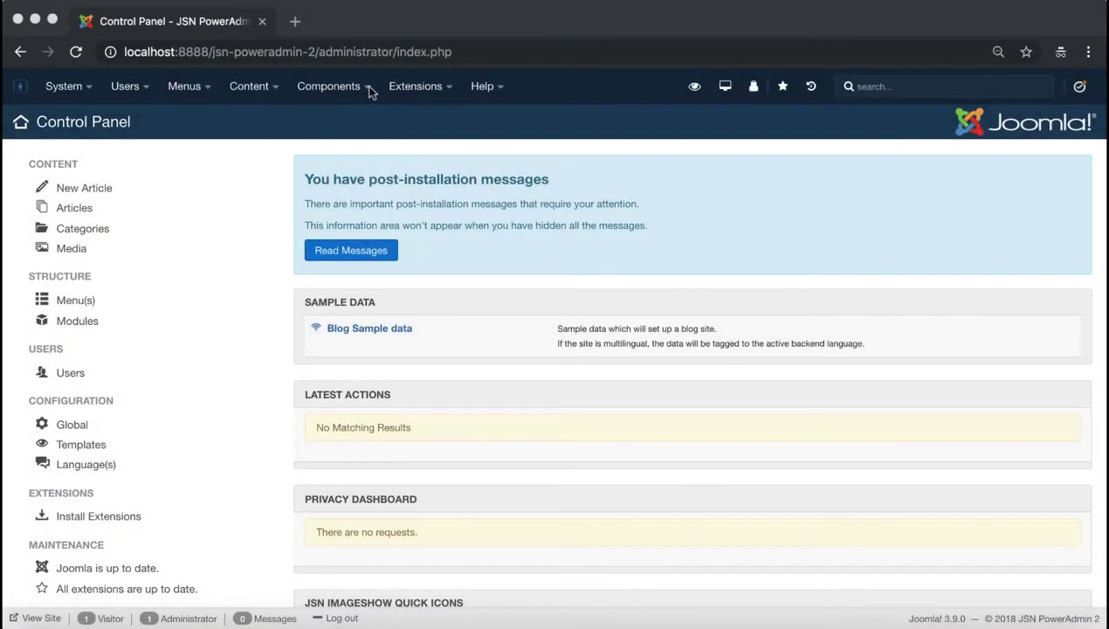
# Go to Components > JSN PowerAdmin 2 > Site Reset
pyautogui.click(365, 89)
pyautogui.moveTo(348, 216)
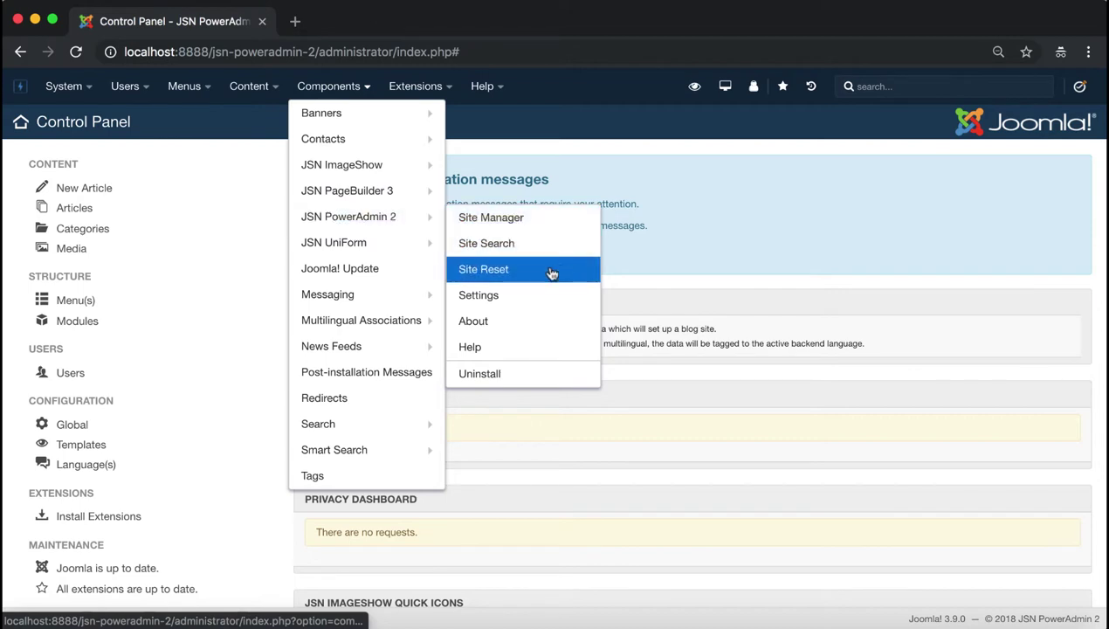
pyautogui.click(537, 276)
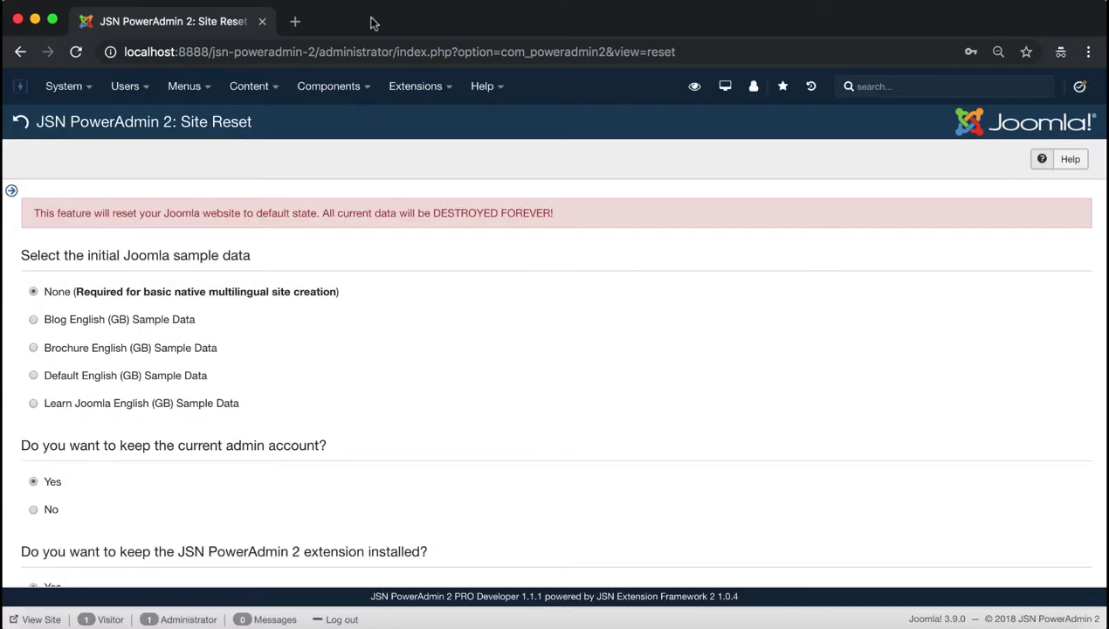
# Highlight the Site Reset page title and the data-destruction warning sentence
pyautogui.moveTo(258, 122); pyautogui.dragTo(35, 122)
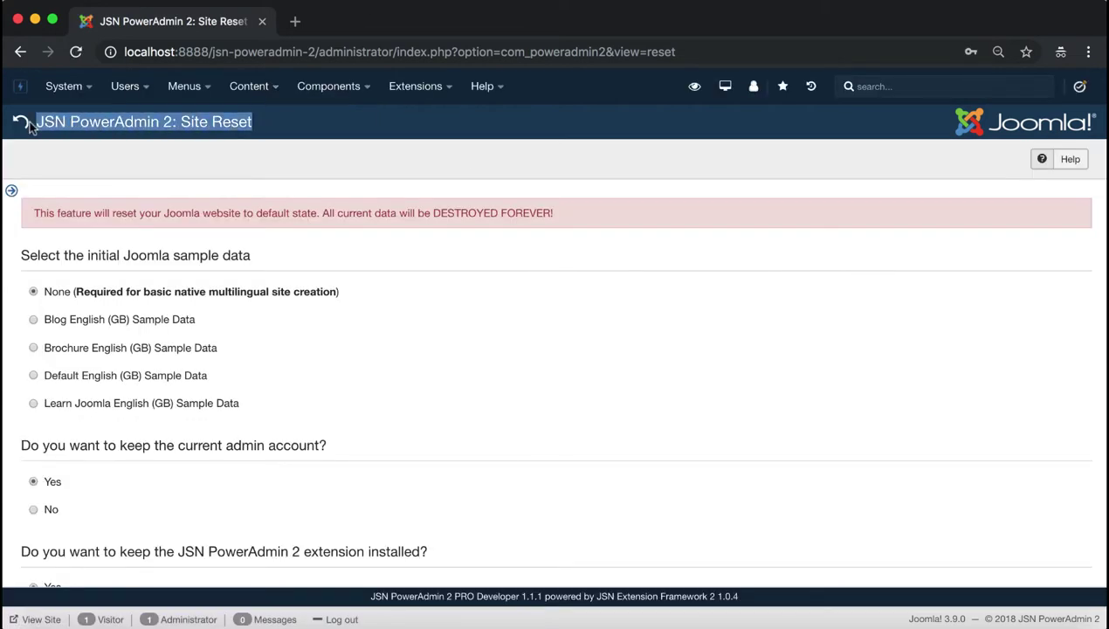
pyautogui.click(290, 124)
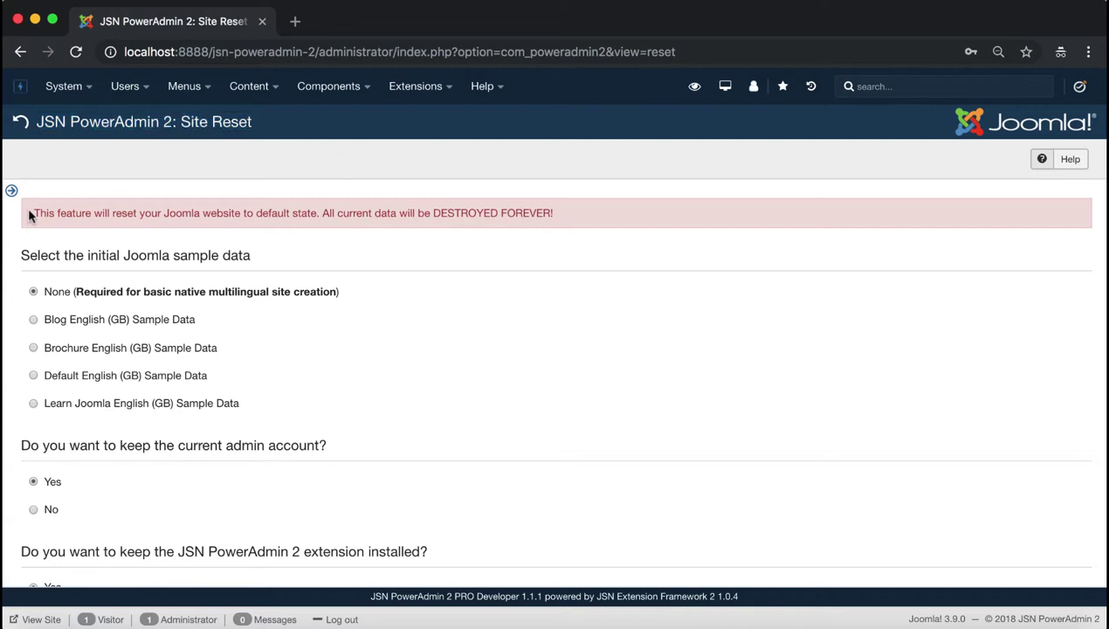
pyautogui.moveTo(29, 215); pyautogui.dragTo(554, 220)
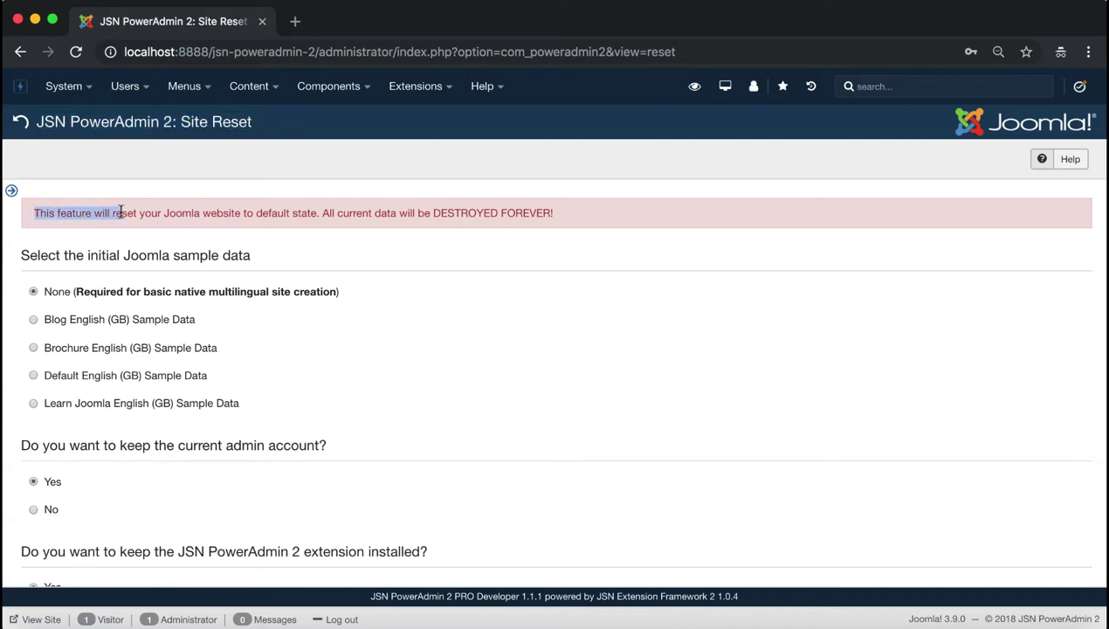
pyautogui.click(560, 224)
pyautogui.scroll(-3, 433, 298)
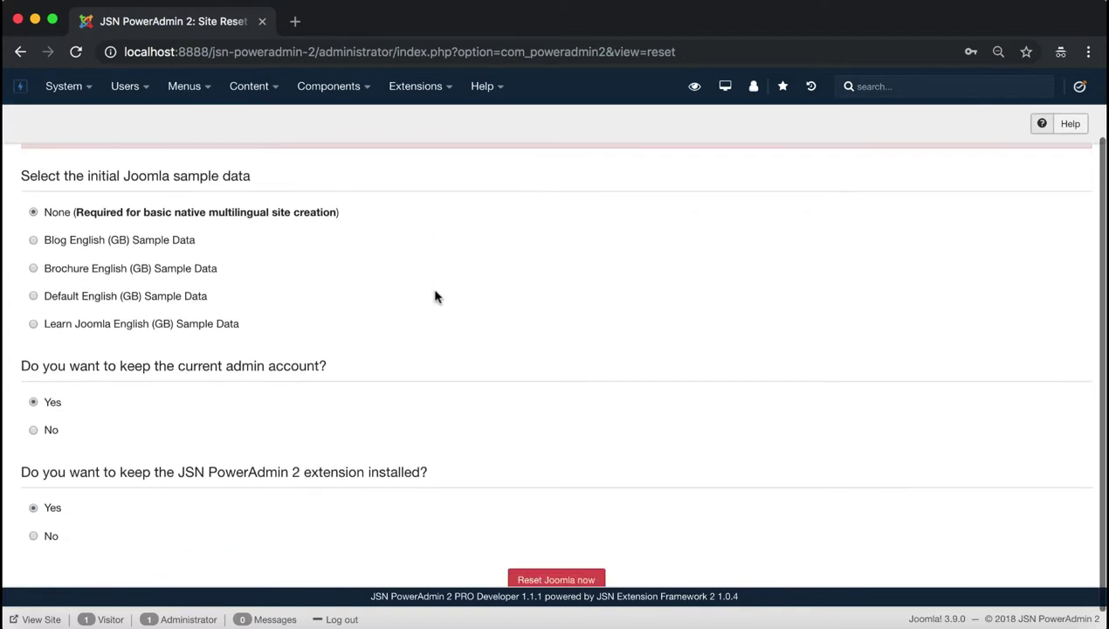
pyautogui.scroll(3, 435, 297)
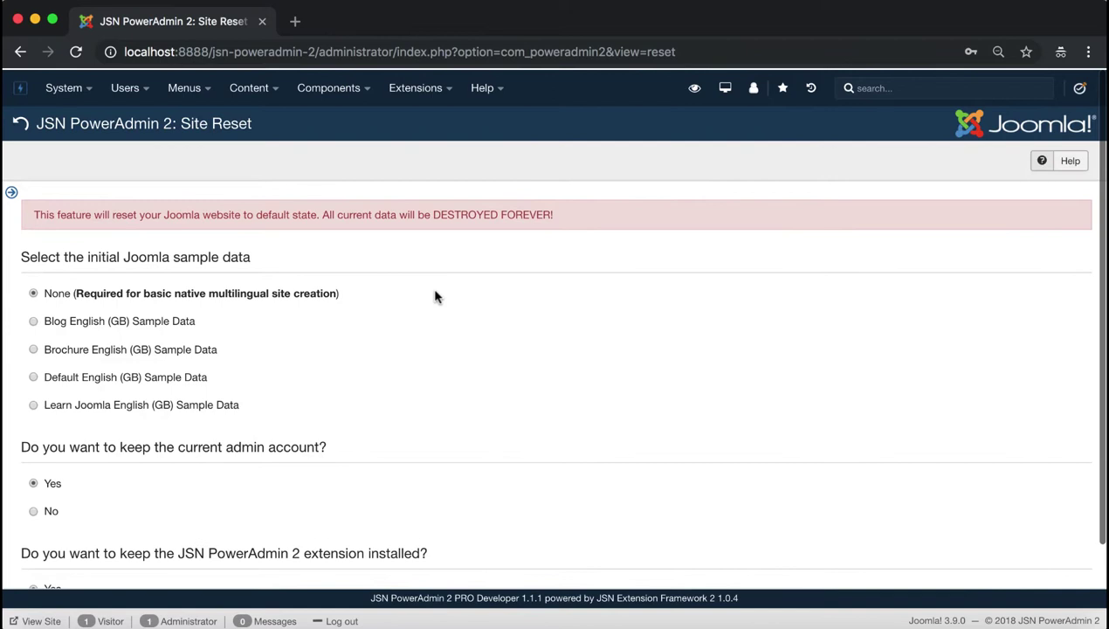
# Pick Learn Joomla English (GB) sample data and highlight the keep-admin-account question
pyautogui.moveTo(19, 255); pyautogui.dragTo(251, 255)
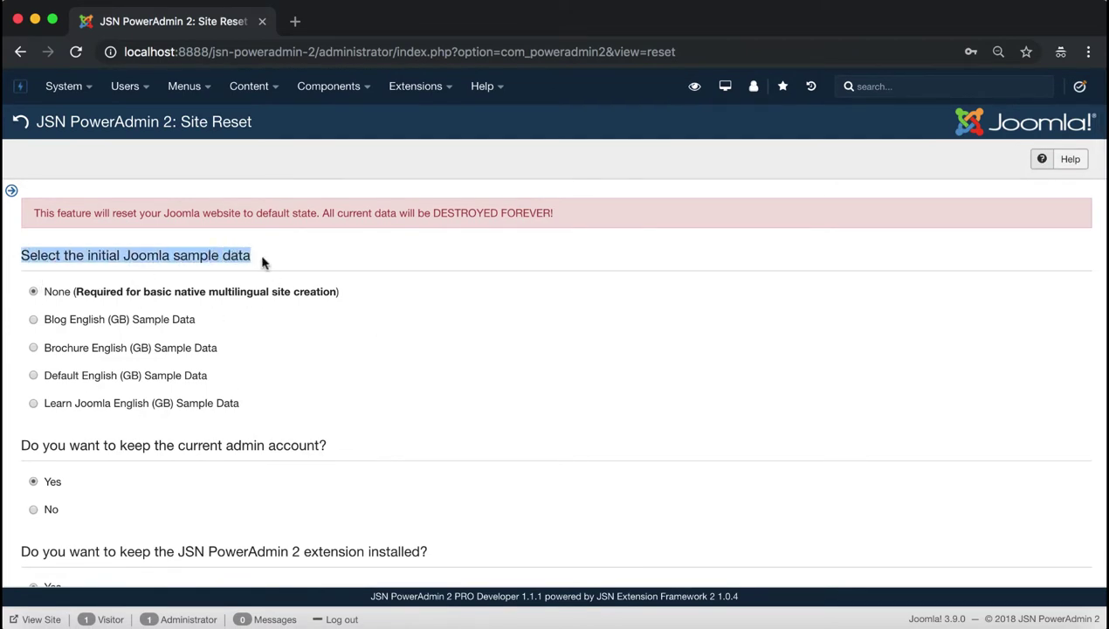
pyautogui.click(278, 258)
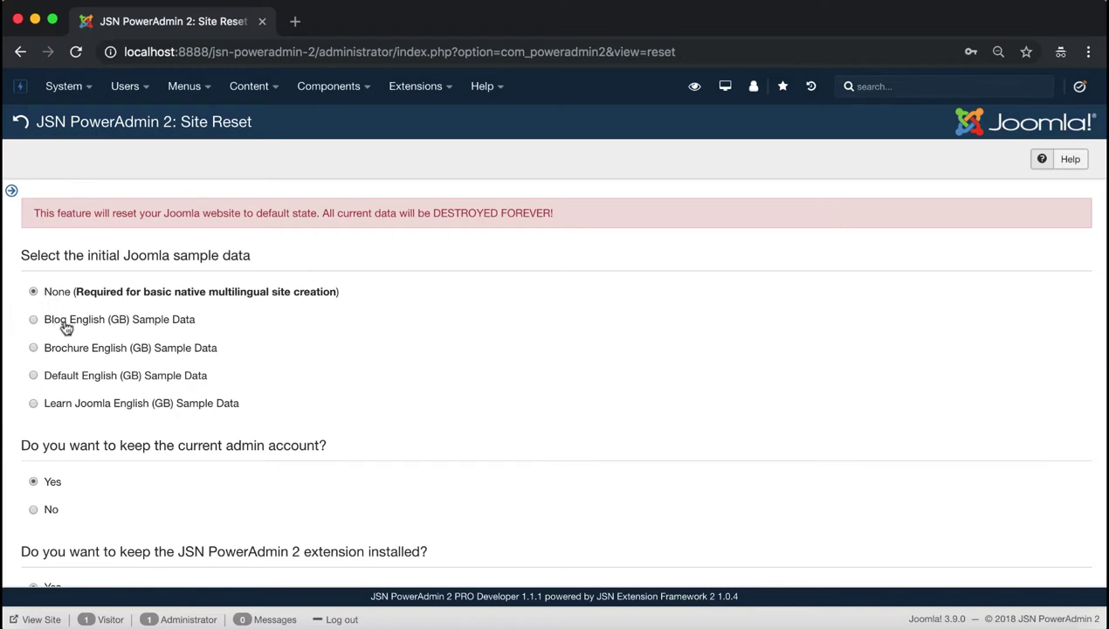
pyautogui.click(33, 403)
pyautogui.moveTo(328, 453); pyautogui.dragTo(23, 448)
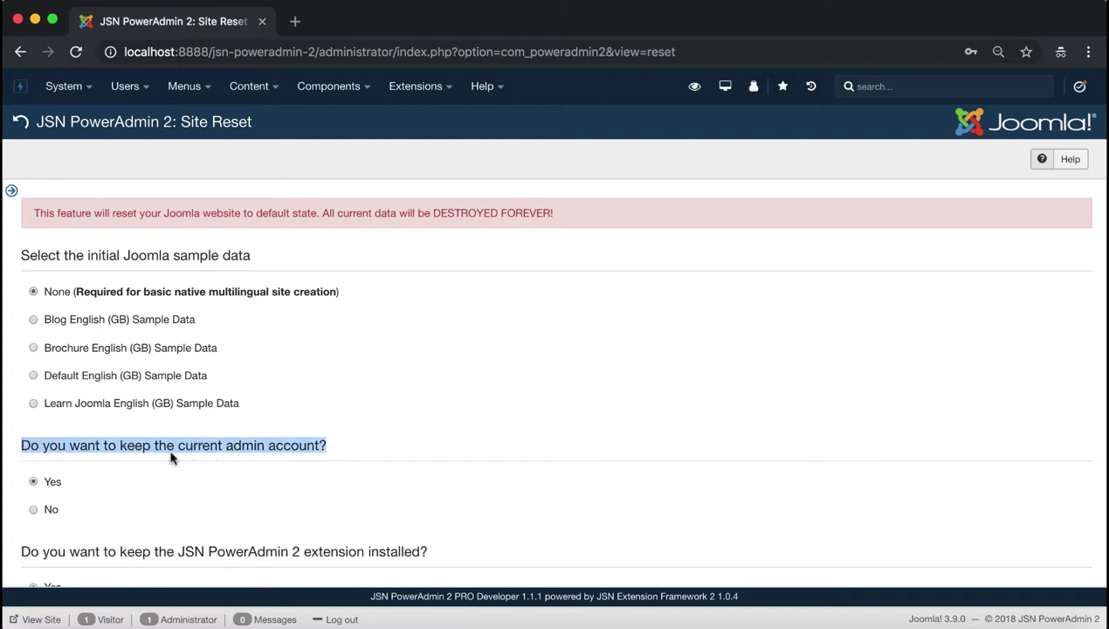
pyautogui.click(389, 449)
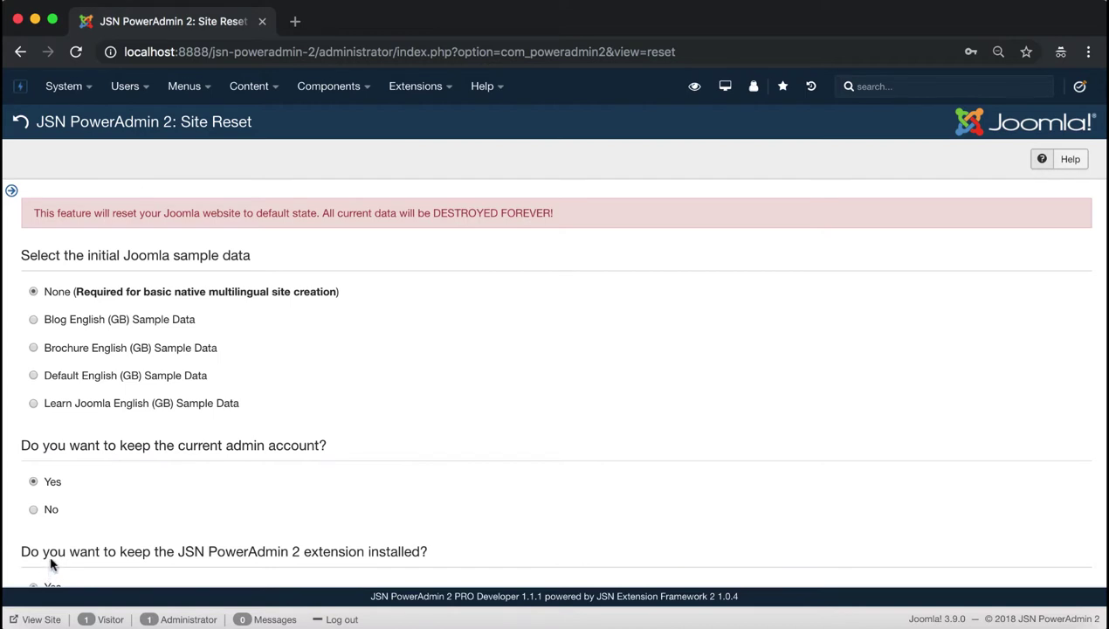
# Set 'keep current admin account' to No to reveal the new-account fields
pyautogui.click(33, 511)
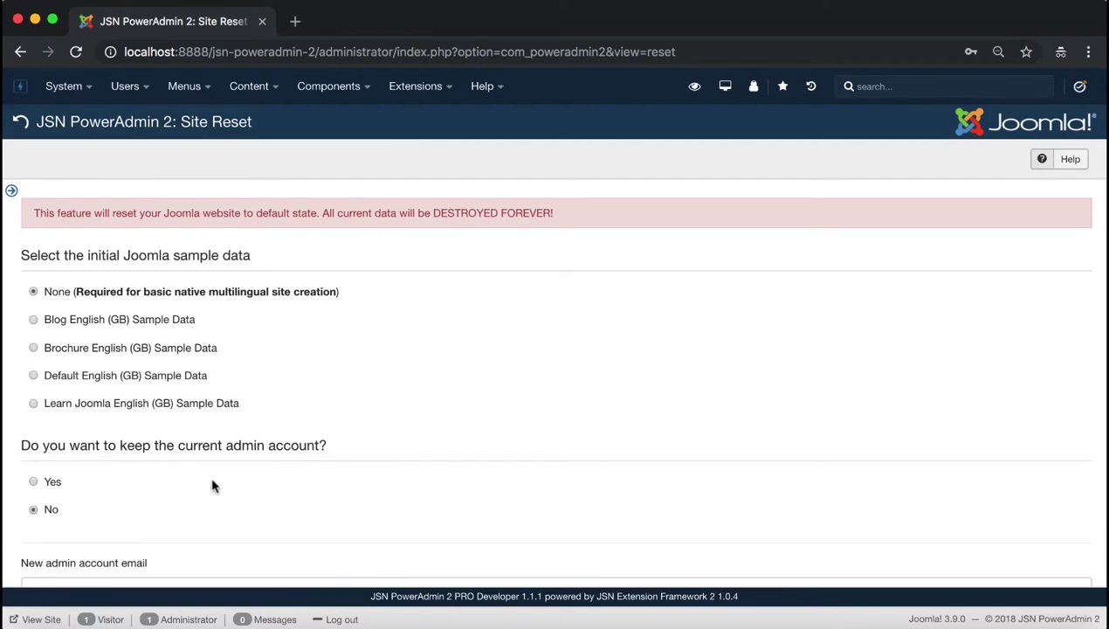
pyautogui.scroll(-3, 544, 434)
pyautogui.scroll(-2, 544, 434)
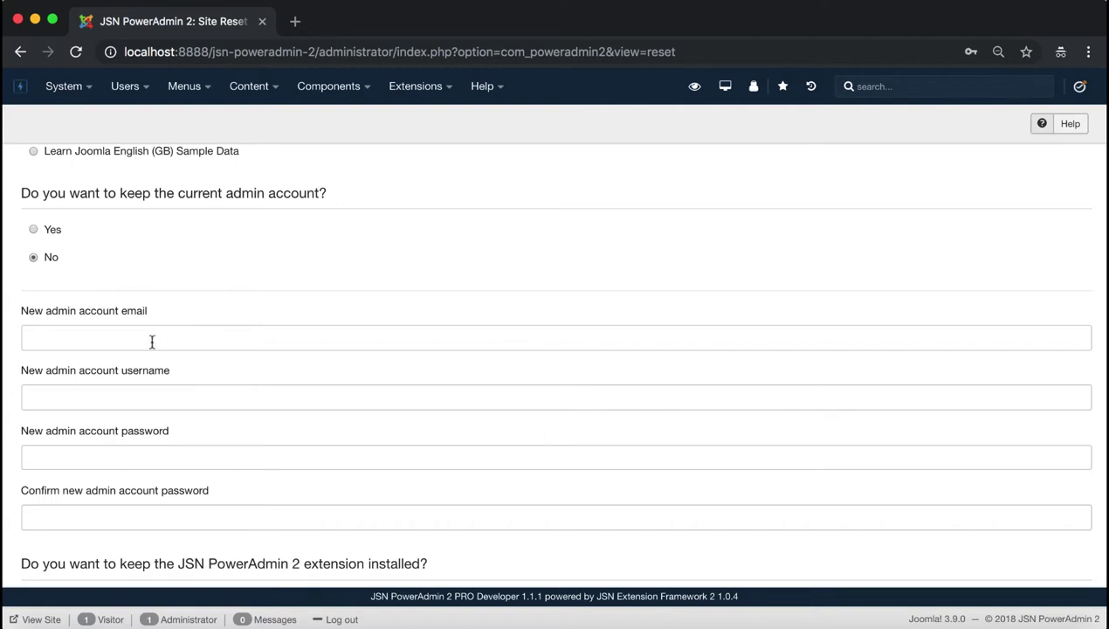
# Highlight the new admin email, username and password labels, then switch back to Yes
pyautogui.moveTo(20, 310); pyautogui.dragTo(153, 312)
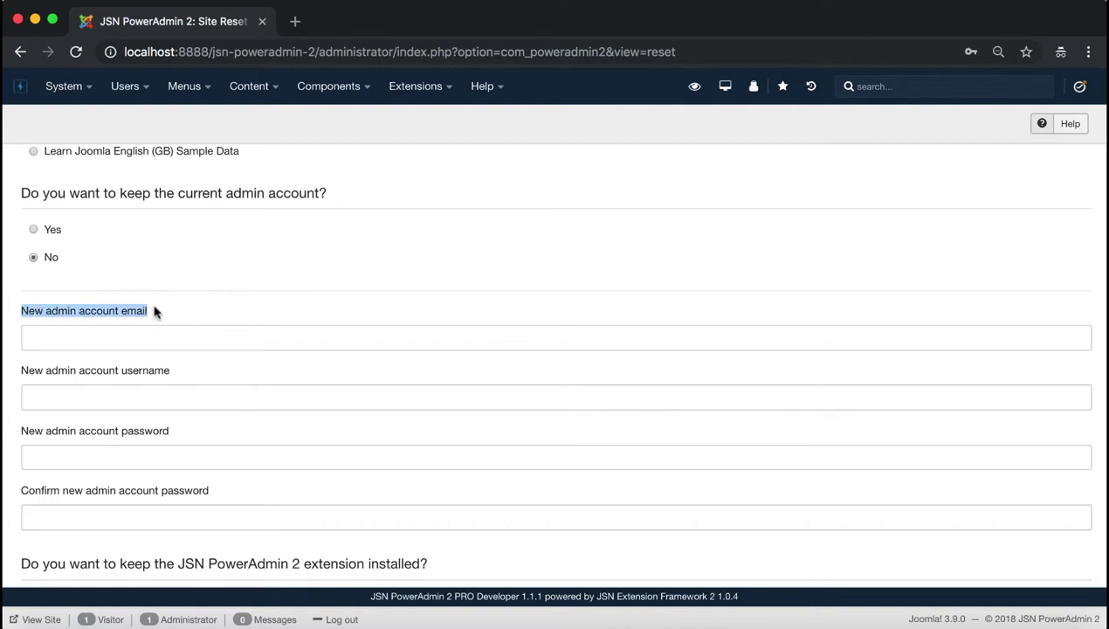
pyautogui.click(25, 376)
pyautogui.moveTo(25, 376); pyautogui.dragTo(184, 378)
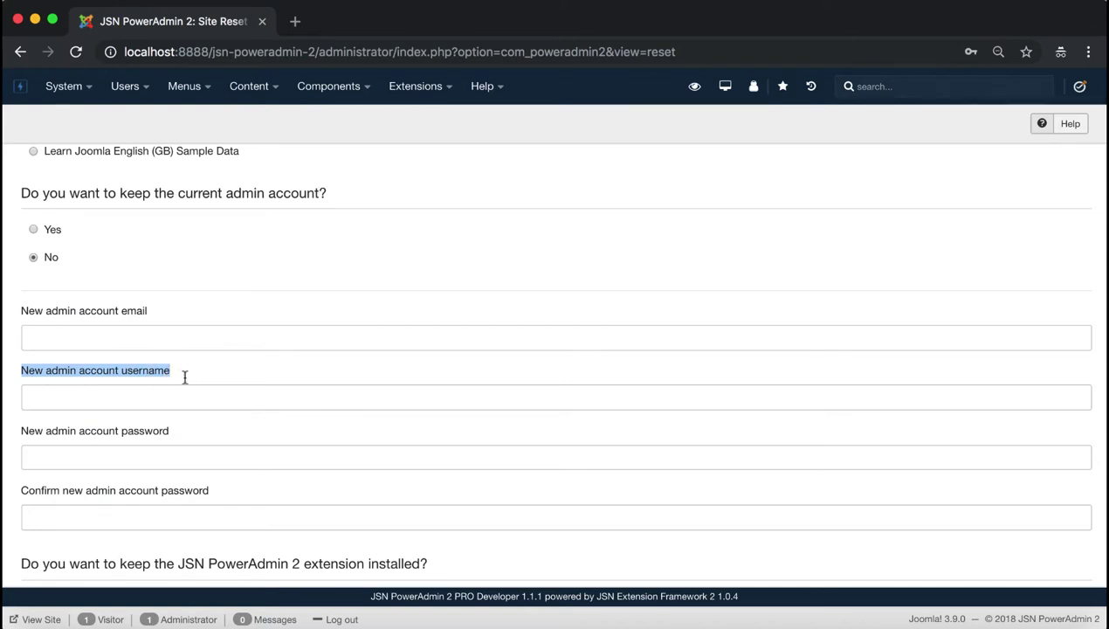
pyautogui.moveTo(19, 431); pyautogui.dragTo(169, 432)
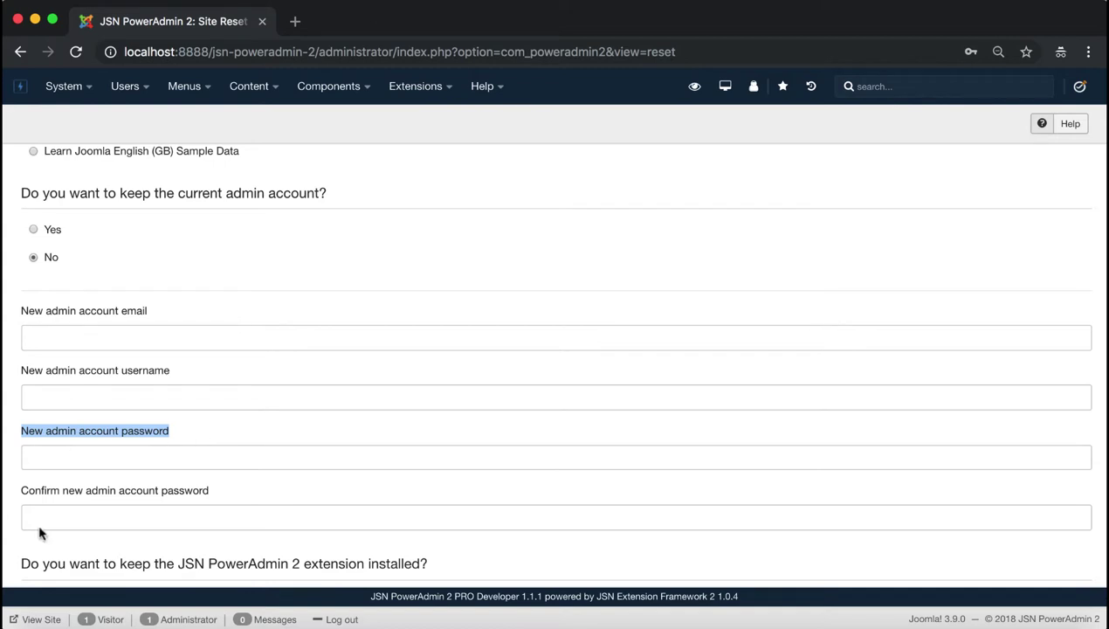
pyautogui.click(127, 490)
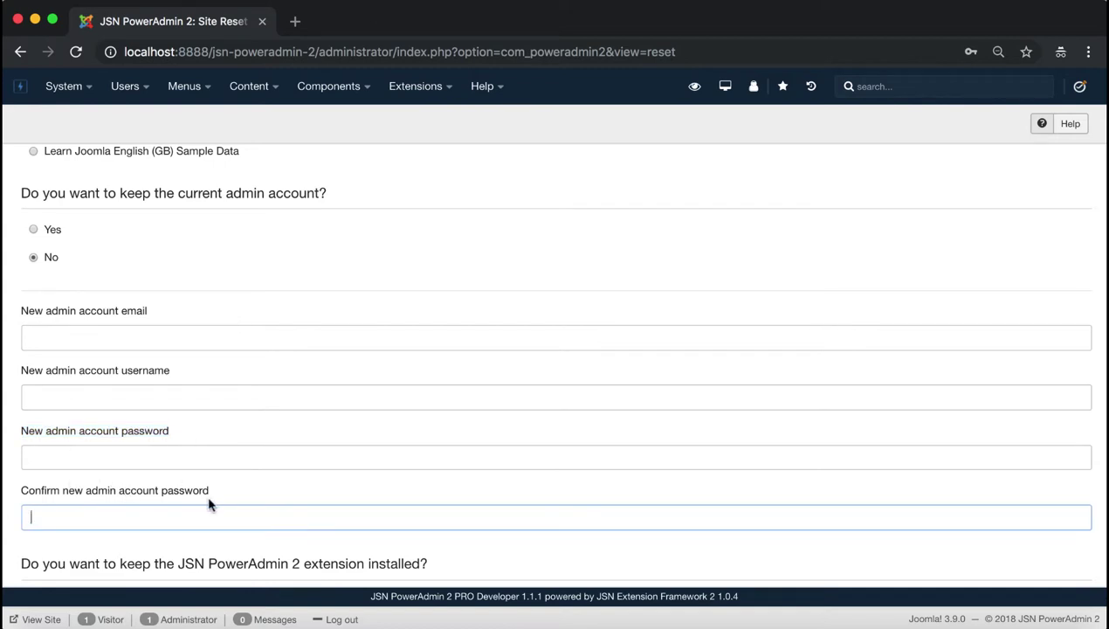
pyautogui.click(33, 231)
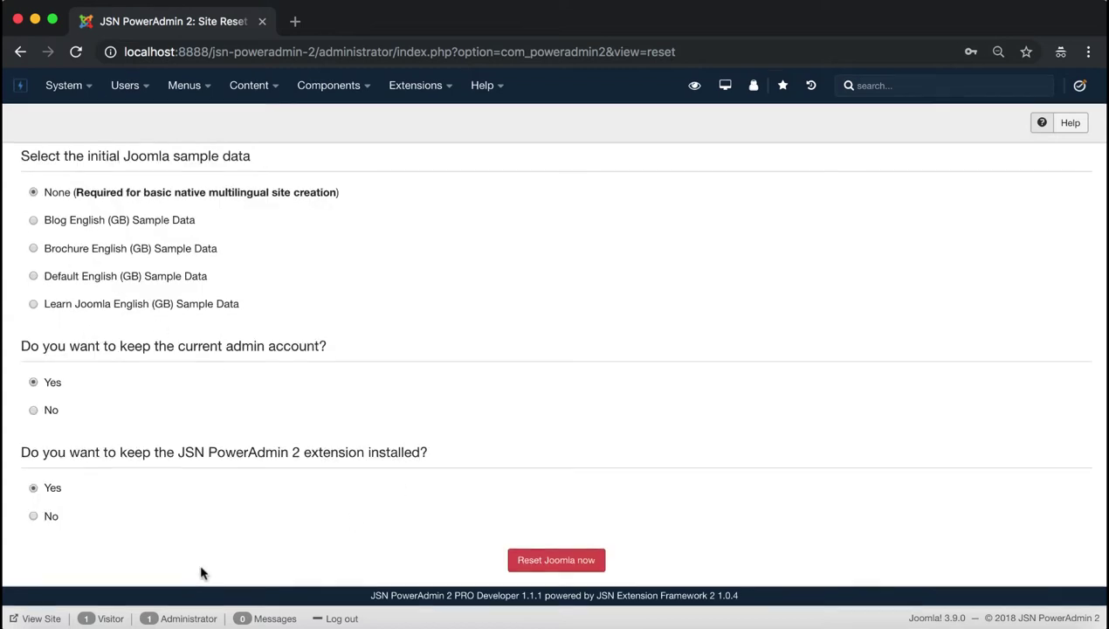
# Toggle the keep-JSN PowerAdmin 2 option to No and back to Yes
pyautogui.moveTo(22, 454); pyautogui.dragTo(434, 459)
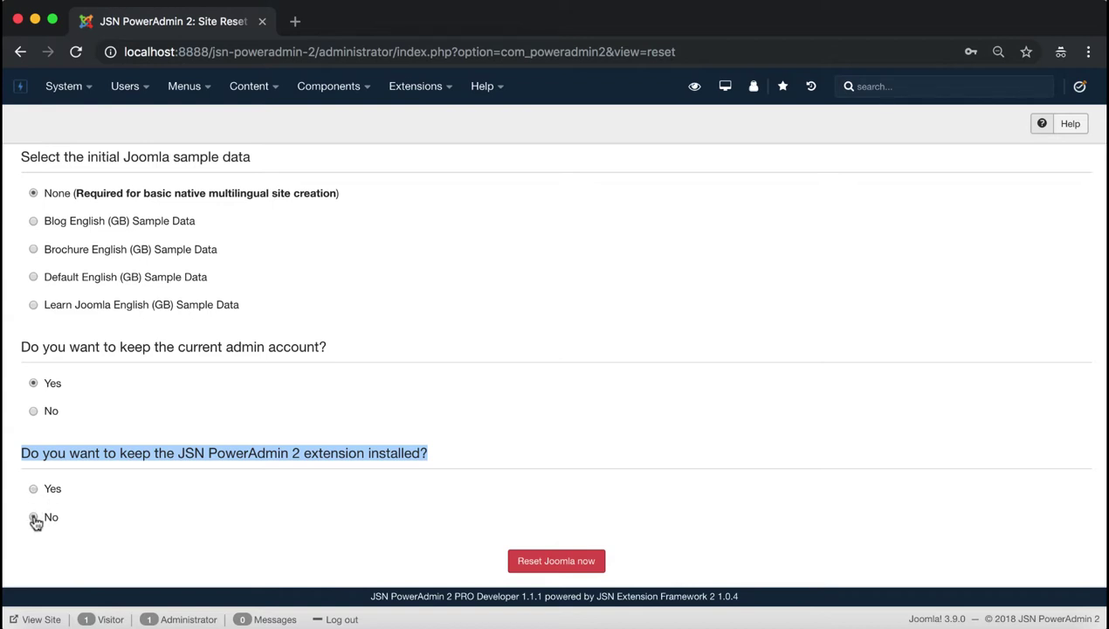
pyautogui.click(35, 519)
pyautogui.click(121, 479)
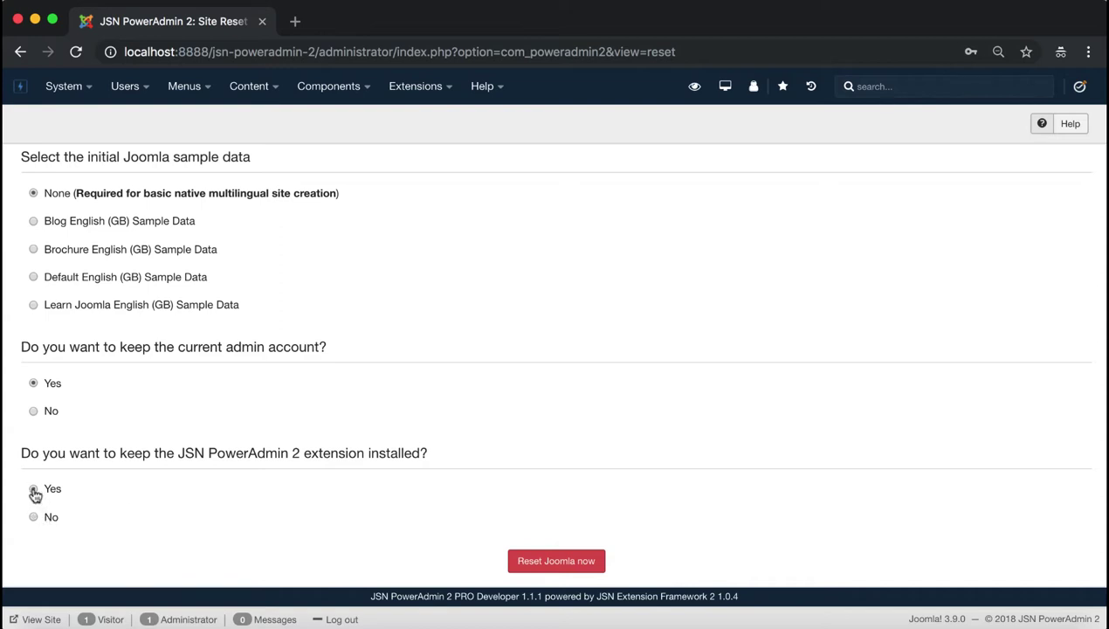
pyautogui.click(35, 492)
pyautogui.scroll(3, 402, 344)
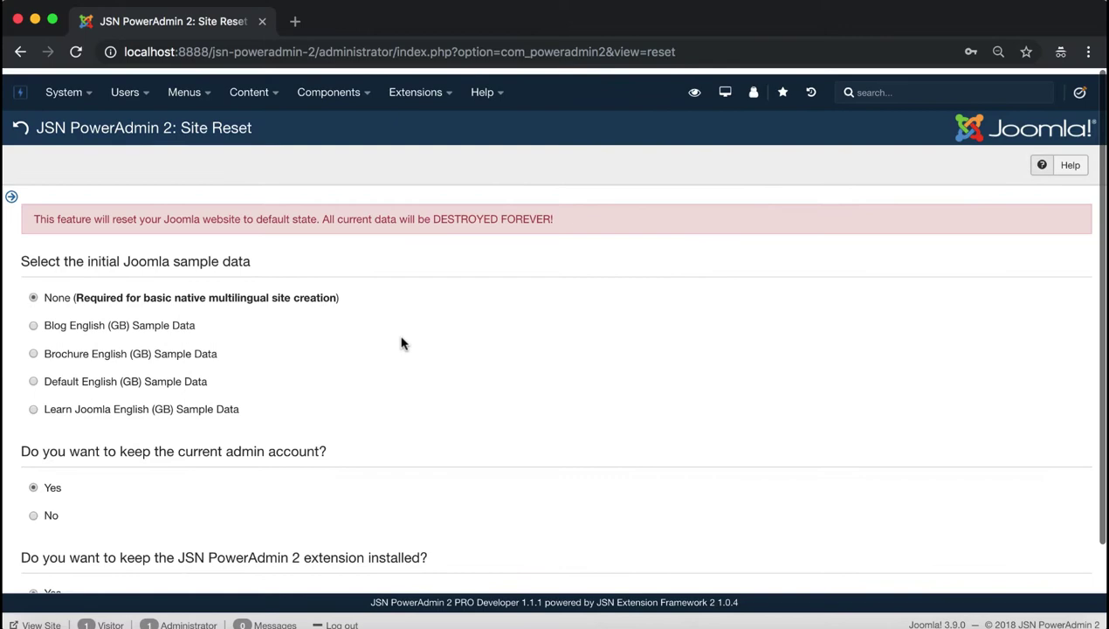
pyautogui.scroll(-3, 402, 343)
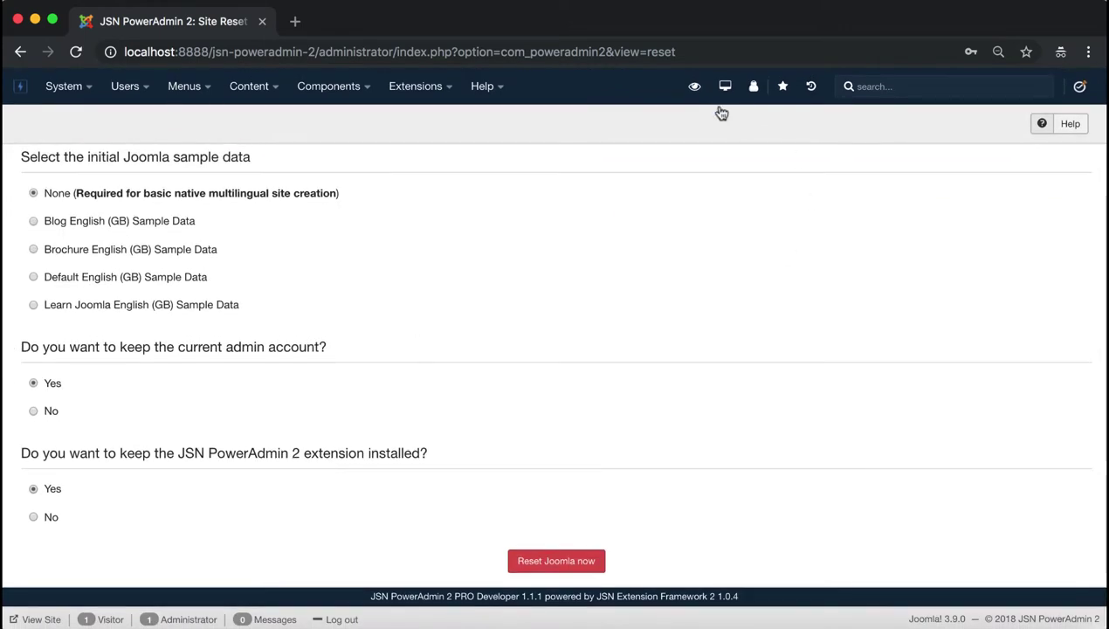
pyautogui.click(694, 86)
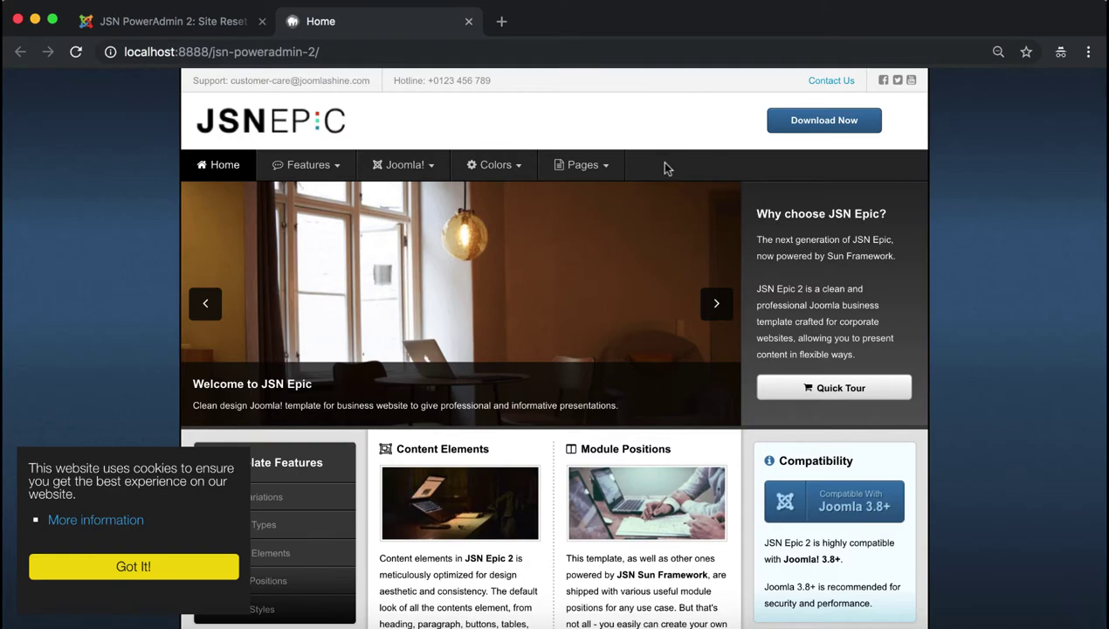
pyautogui.scroll(-3, 564, 425)
pyautogui.scroll(-2, 565, 424)
pyautogui.scroll(5, 564, 424)
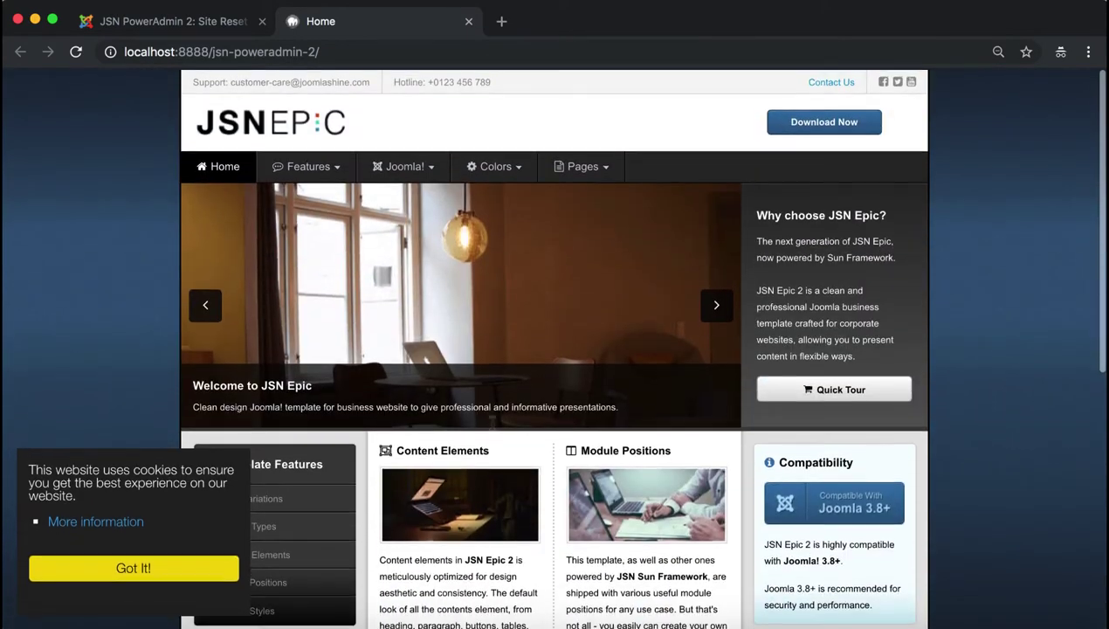
pyautogui.click(219, 28)
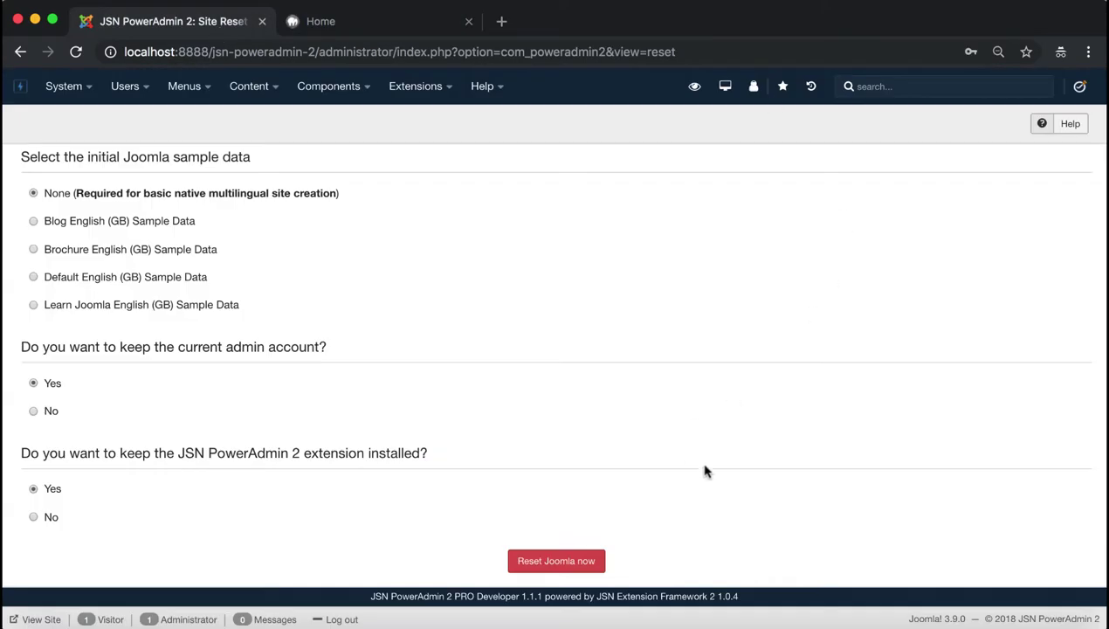
# Run Reset Joomla now, confirming with DELETE and Ok
pyautogui.click(559, 563)
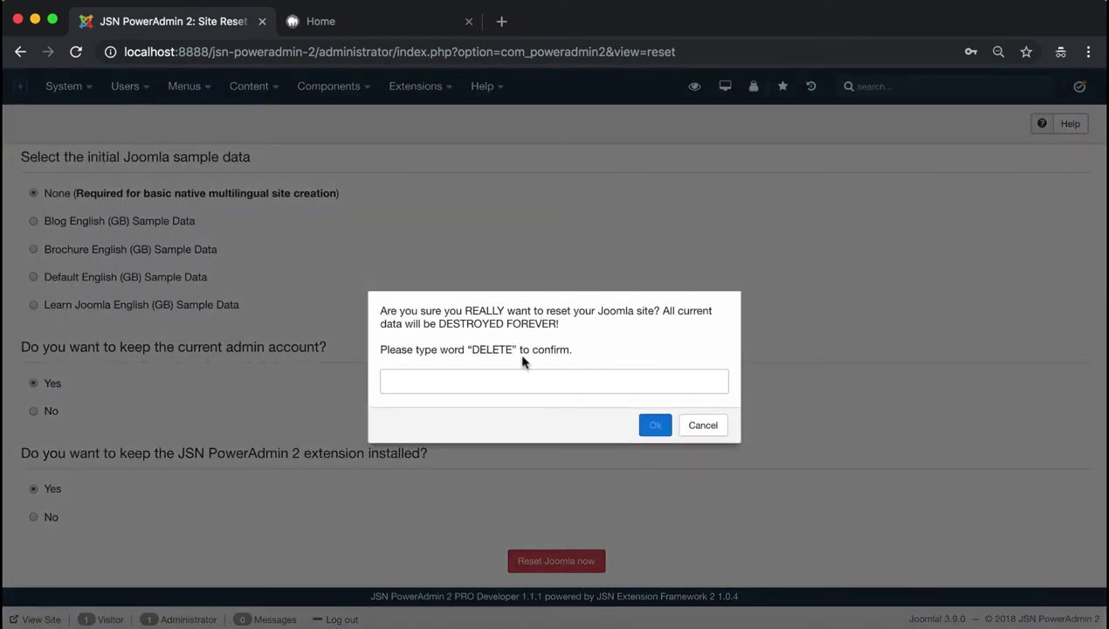
pyautogui.moveTo(572, 350); pyautogui.dragTo(393, 353)
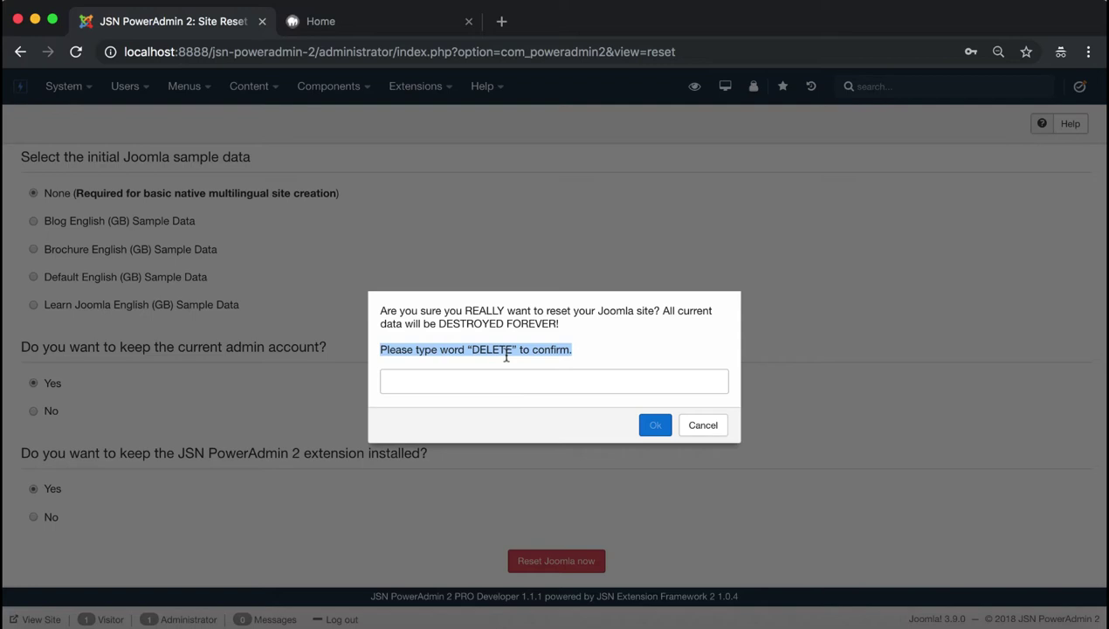
pyautogui.click(541, 382)
pyautogui.write('DELETE')
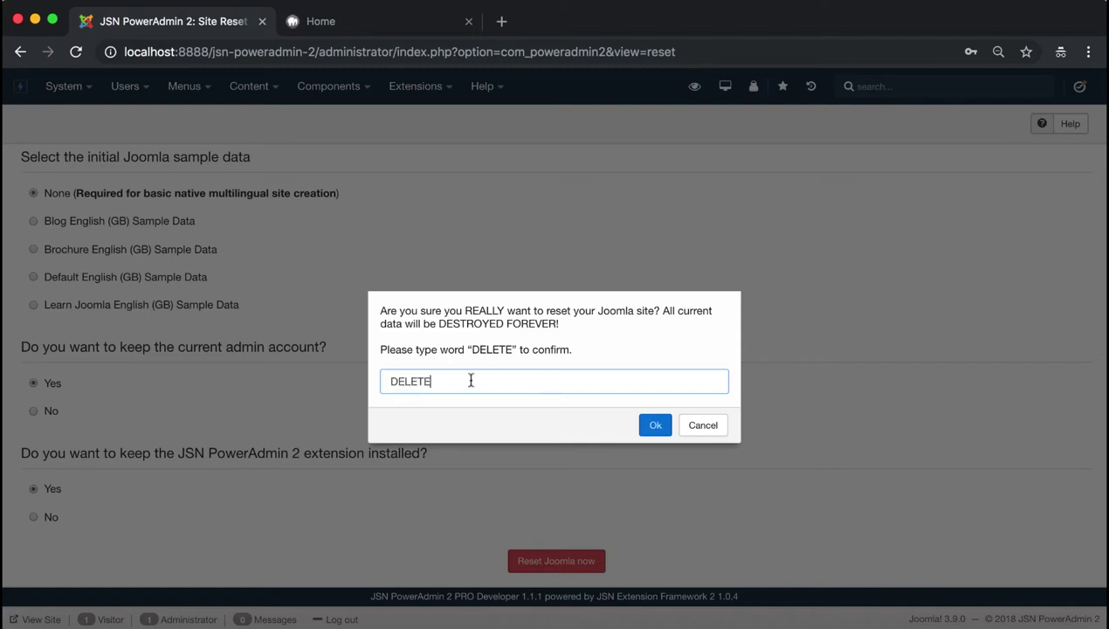
pyautogui.moveTo(471, 381); pyautogui.dragTo(386, 381)
pyautogui.click(514, 381)
pyautogui.click(655, 426)
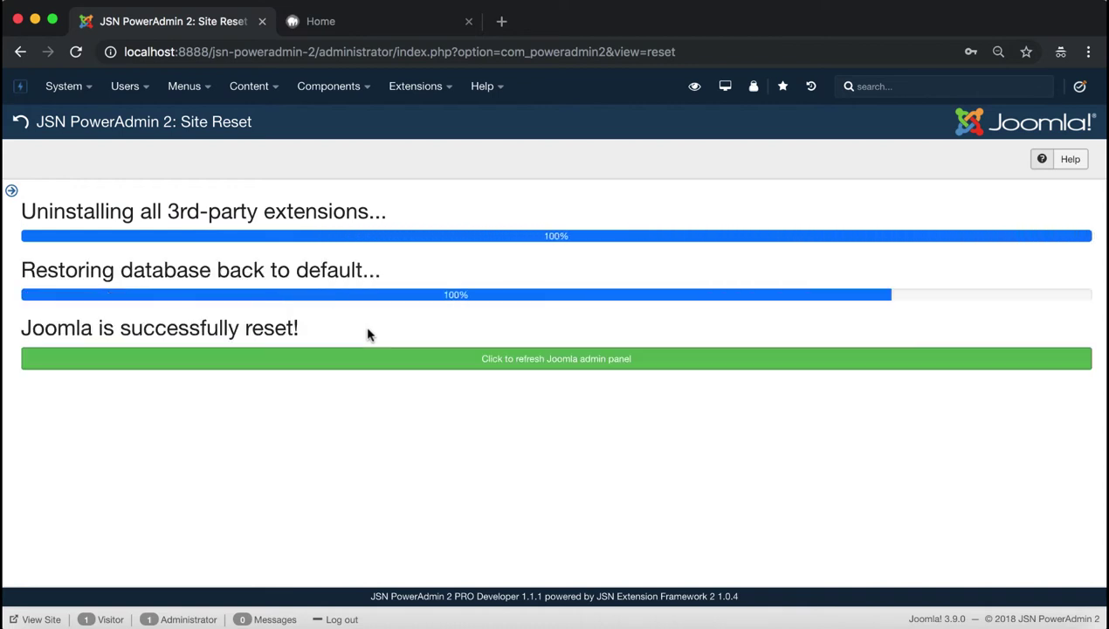
# Once the progress bars finish, refresh the Joomla admin panel with the green button
pyautogui.click(560, 368)
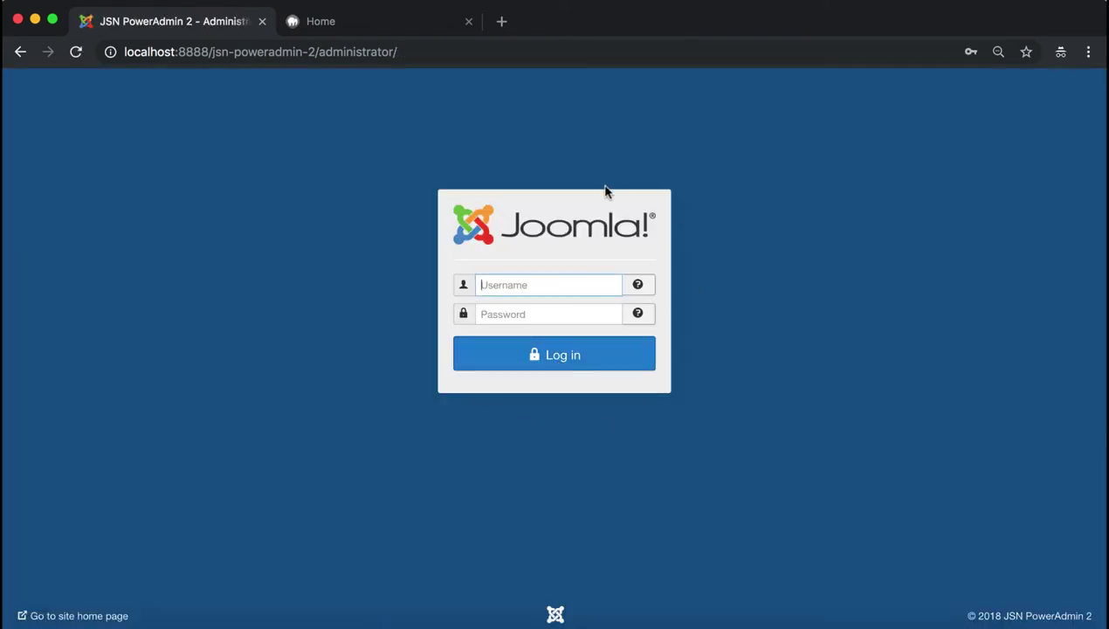
# Log in using the saved admin credentials from the autofill list
pyautogui.click(546, 284)
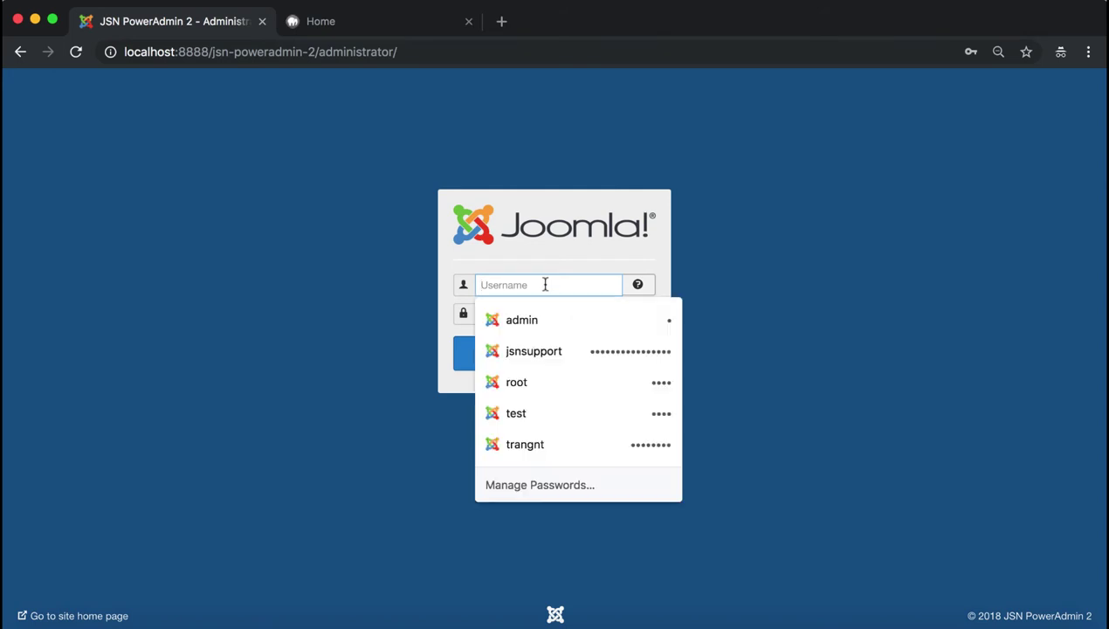
pyautogui.click(611, 320)
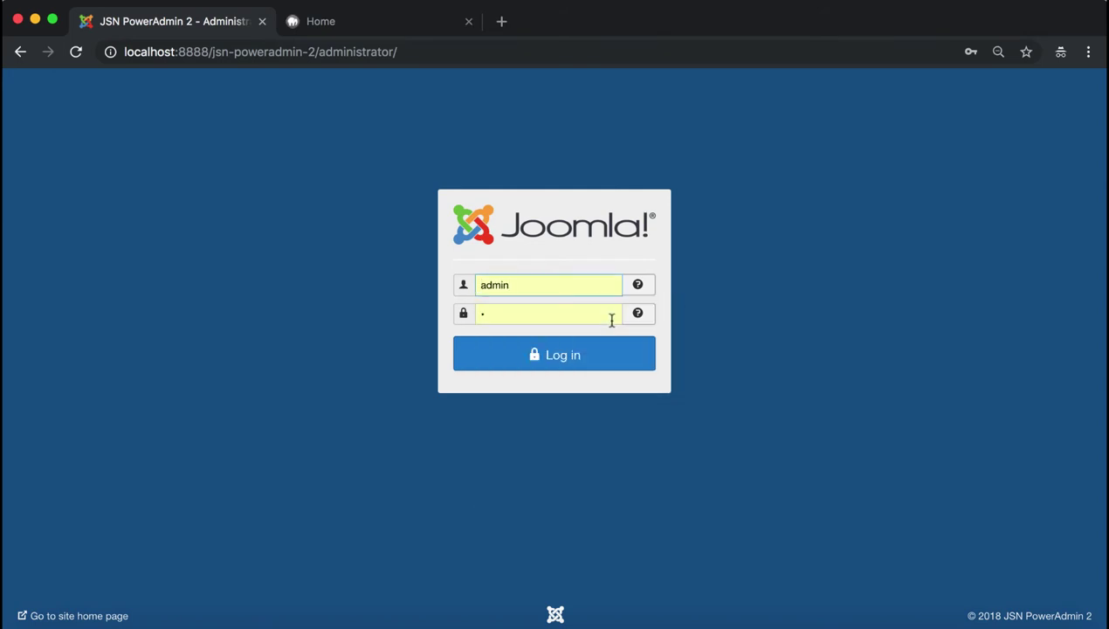
pyautogui.click(551, 365)
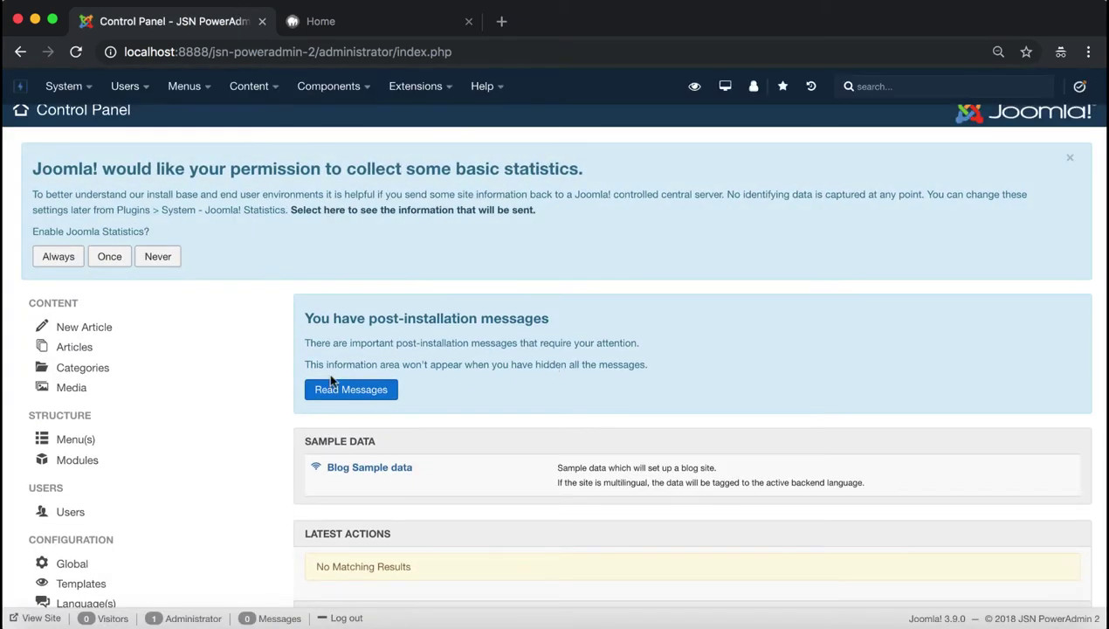
# Open Content > Articles to see 'No Matching Results', then switch to the Home tab
pyautogui.click(250, 88)
pyautogui.moveTo(288, 114)
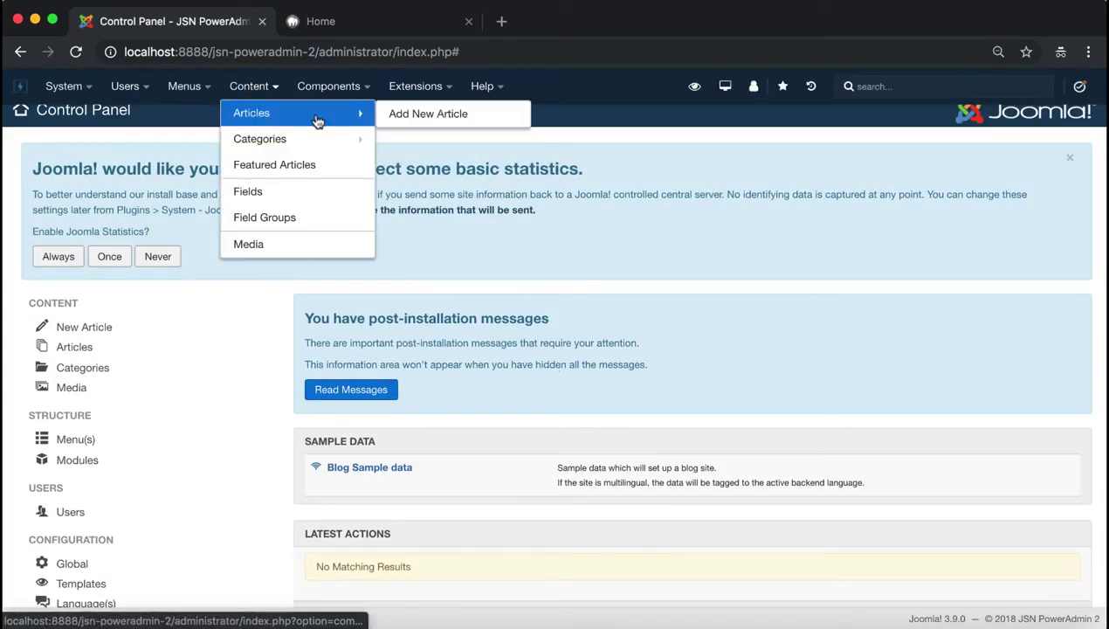
pyautogui.click(319, 122)
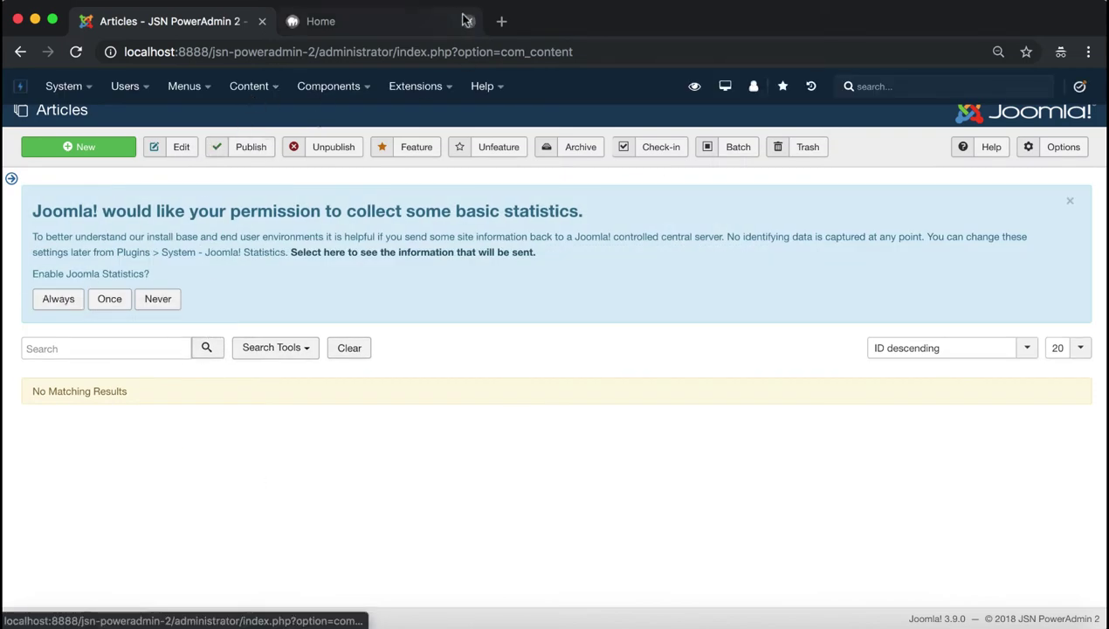
pyautogui.click(435, 24)
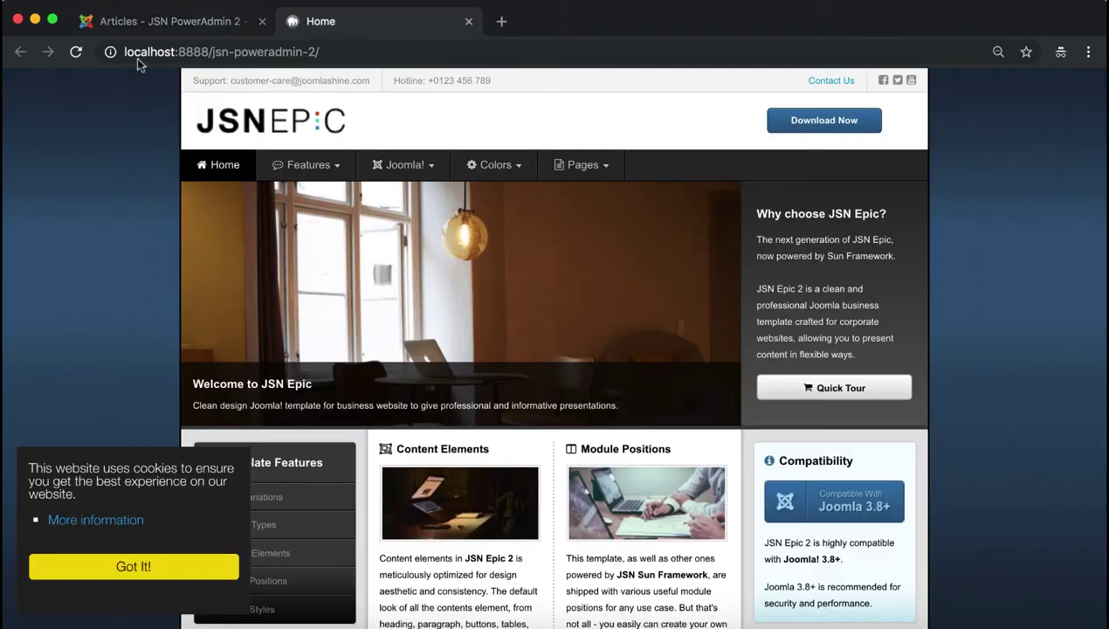
# Preview the site from Articles, then reload the old Home tab showing the bare default site
pyautogui.click(191, 27)
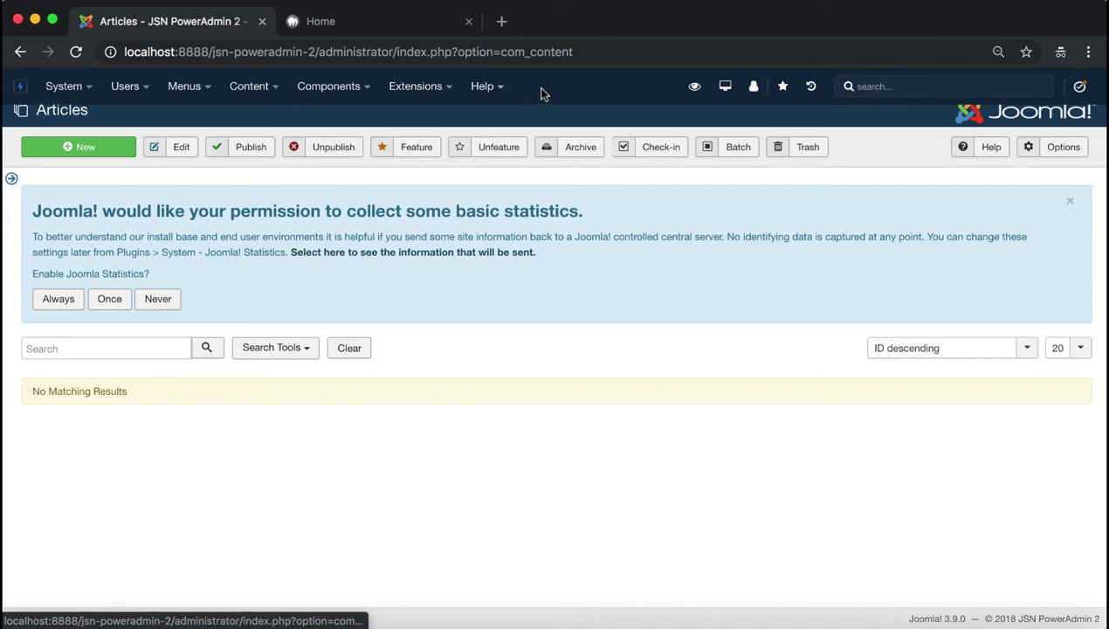
pyautogui.click(694, 88)
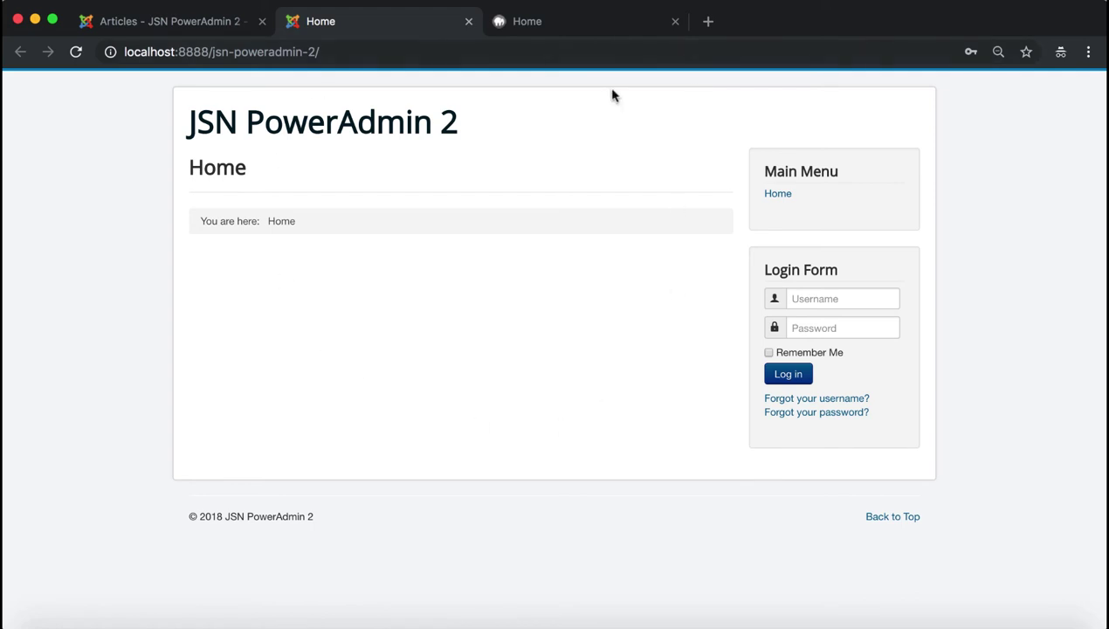
pyautogui.click(611, 24)
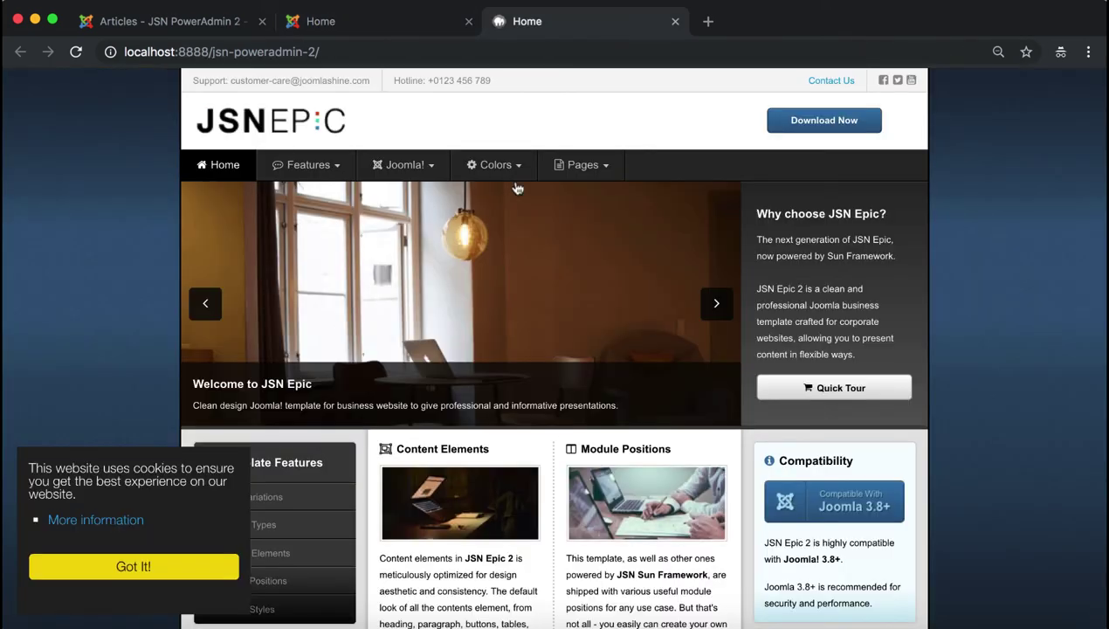
pyautogui.click(75, 52)
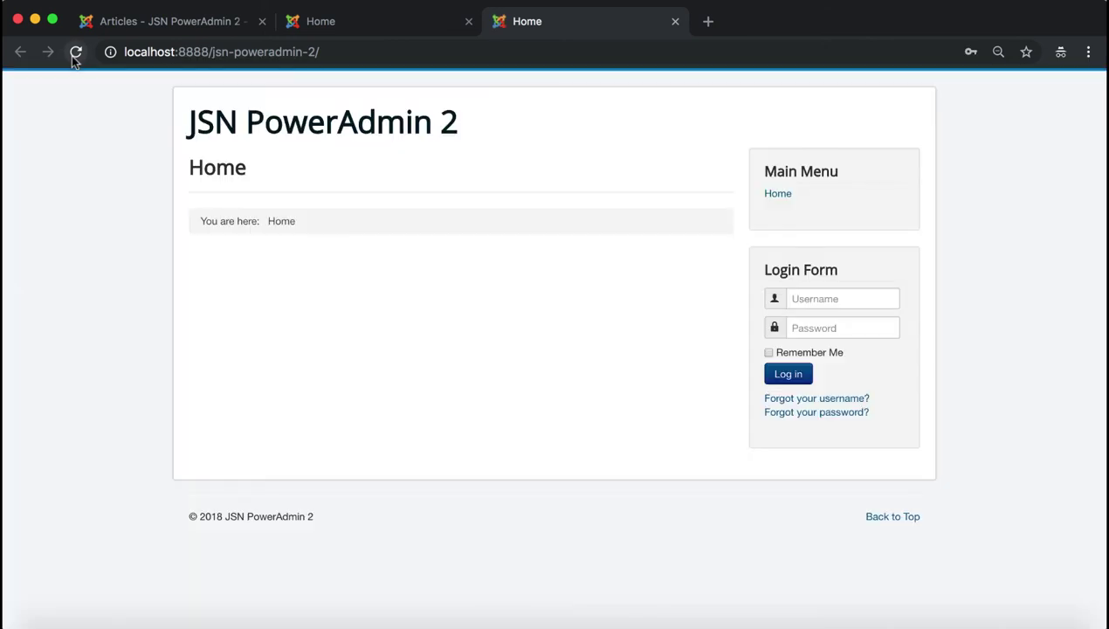